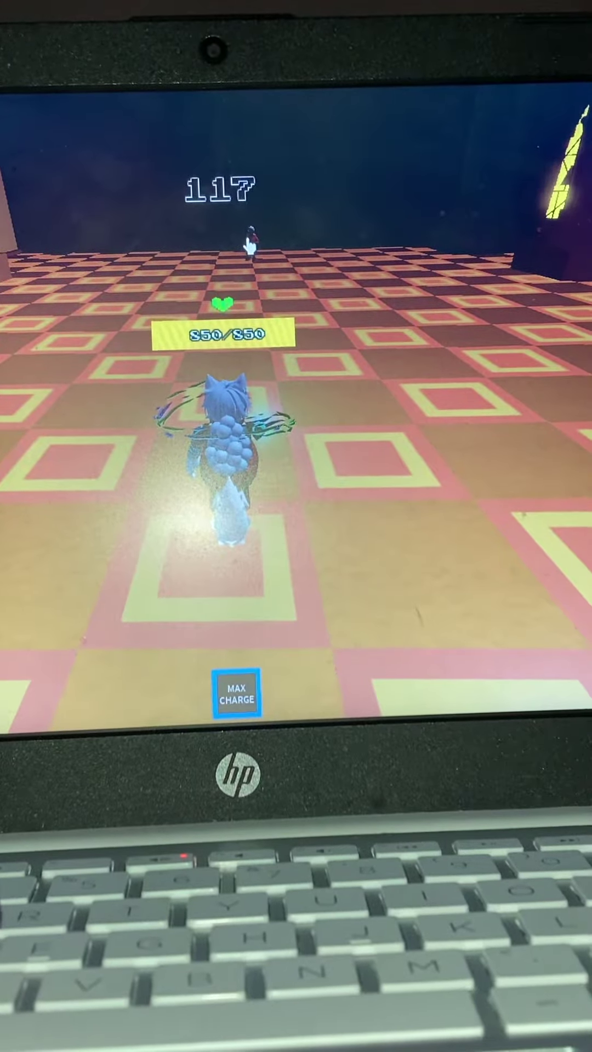
Fire two max-charge IceMagic icicle attacks at the distant enemy, waiting out the cooldown
{"action": "left_click", "coordinate": [249, 244]}
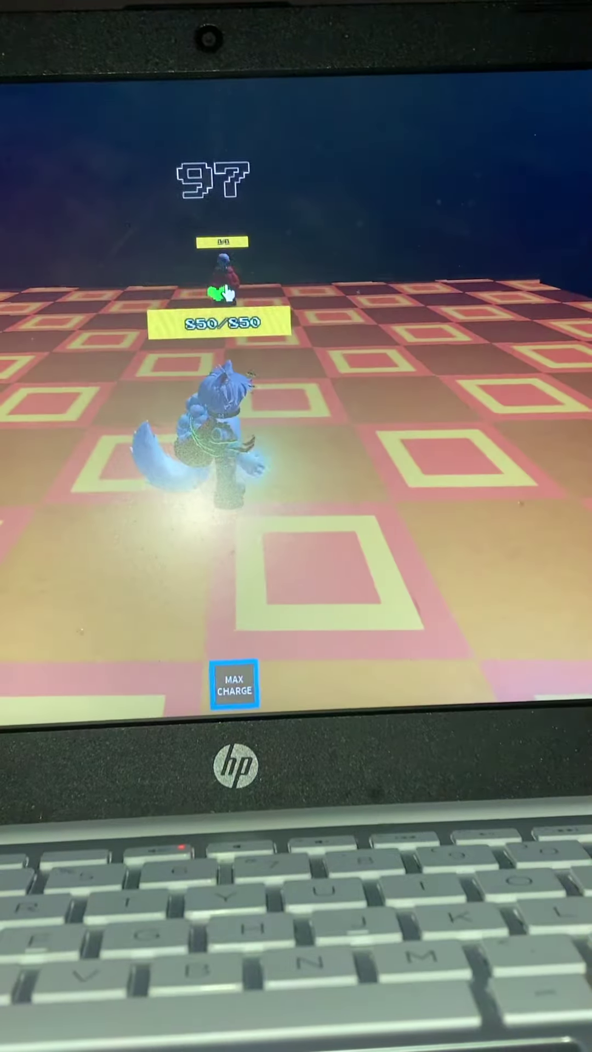
{"action": "left_click", "coordinate": [224, 292]}
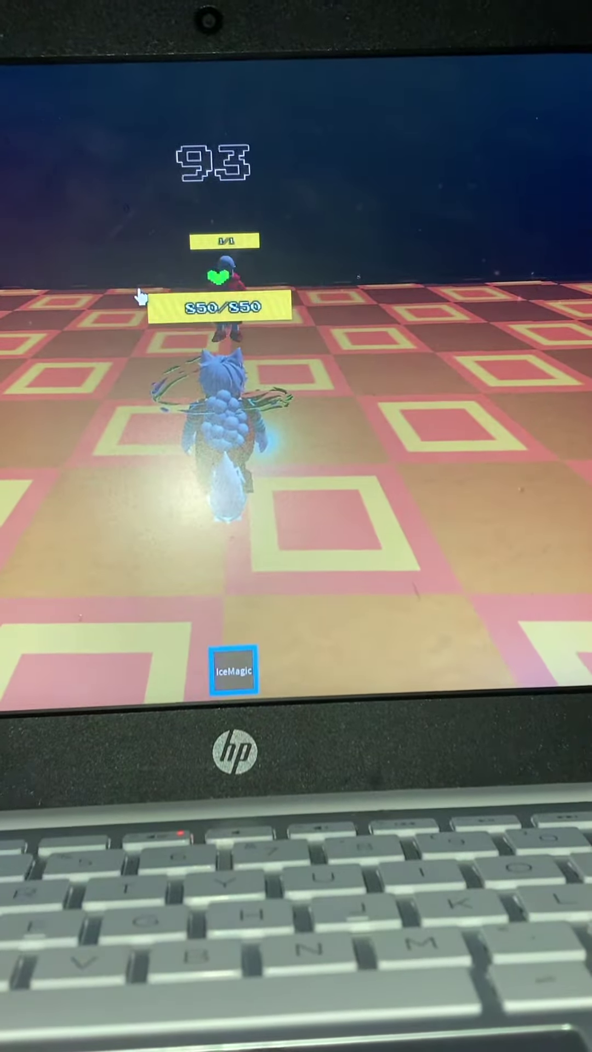
Turn the camera toward the arena doorway
{"action": "left_click_drag", "start_coordinate": [115, 361], "coordinate": [300, 451]}
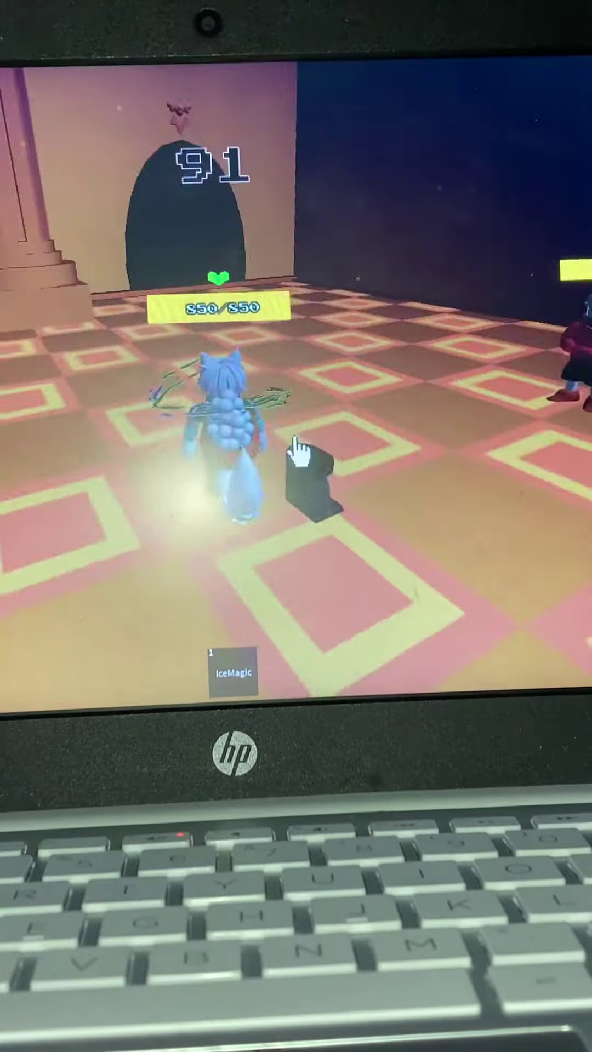
{"action": "scroll", "coordinate": [297, 450], "scroll_direction": "up", "scroll_amount": 3}
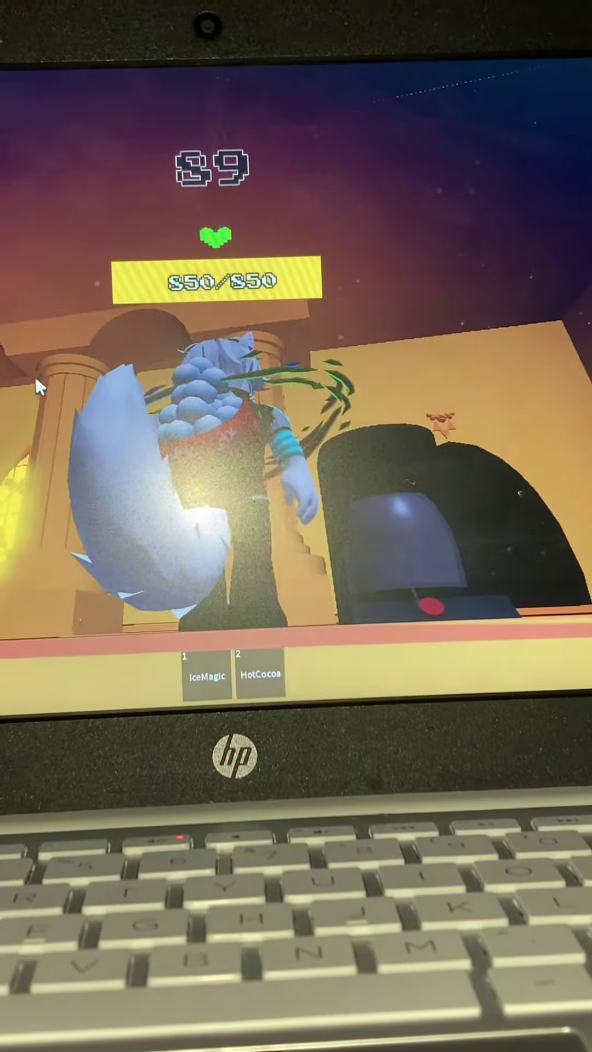
{"action": "scroll", "coordinate": [35, 376], "scroll_direction": "down", "scroll_amount": 3}
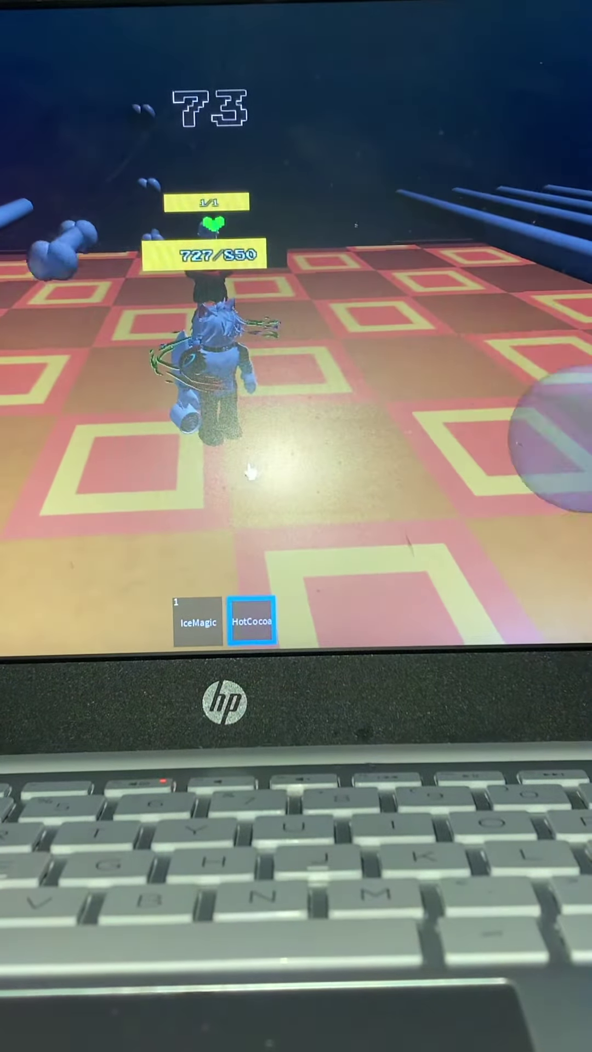
Drink HotCocoa to restore health to 850/850, then charge IceMagic to MAX CHARGE
{"action": "left_click", "coordinate": [253, 468]}
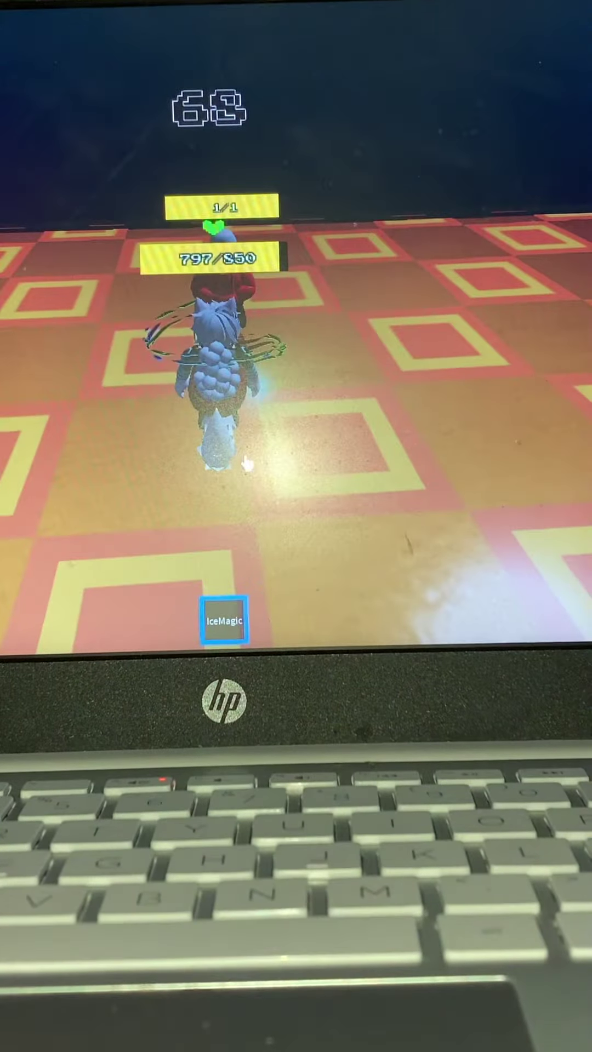
{"action": "left_click", "coordinate": [236, 311]}
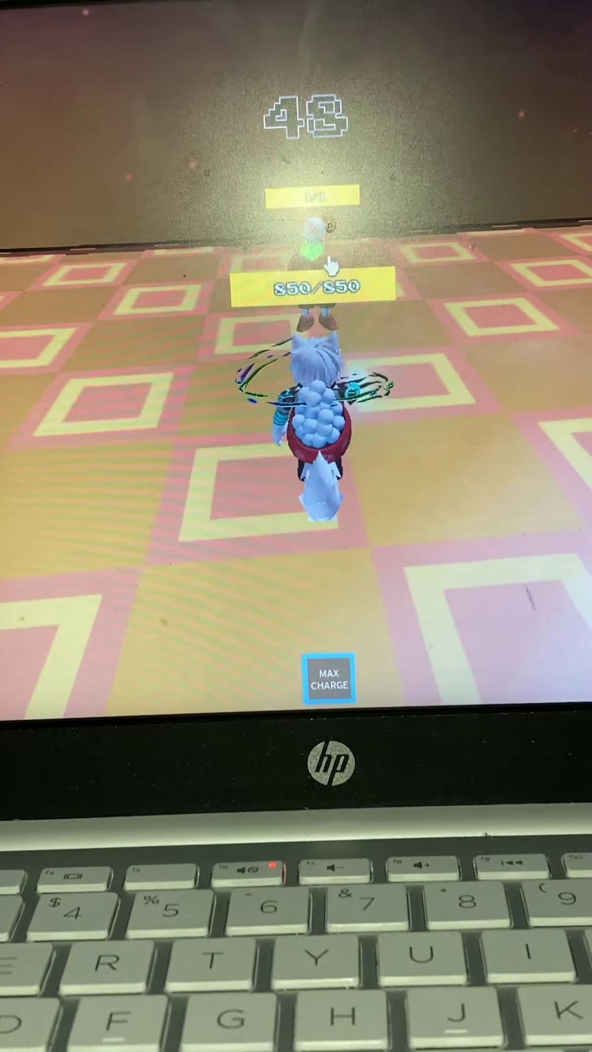
Fire three charged IceMagic attacks at the enemy, raising ice spikes while closing in
{"action": "left_click", "coordinate": [263, 347]}
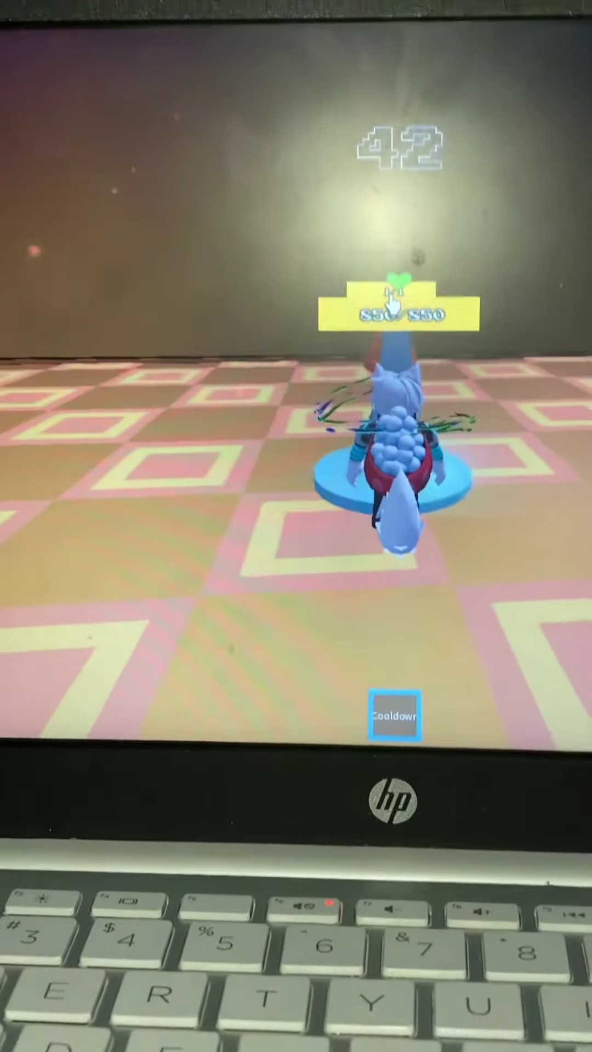
{"action": "left_click", "coordinate": [397, 339]}
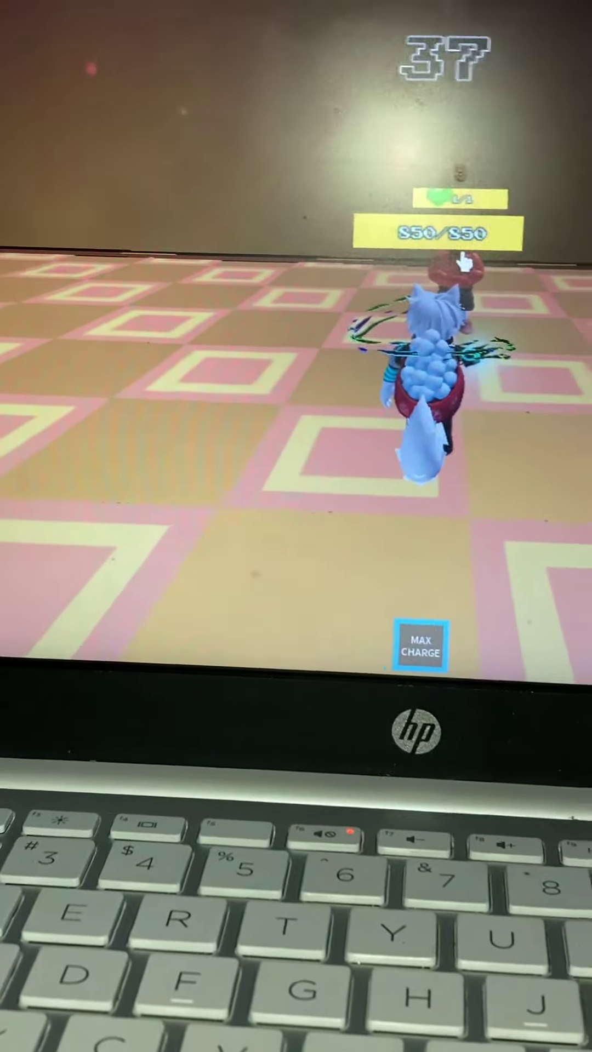
{"action": "left_click", "coordinate": [486, 241]}
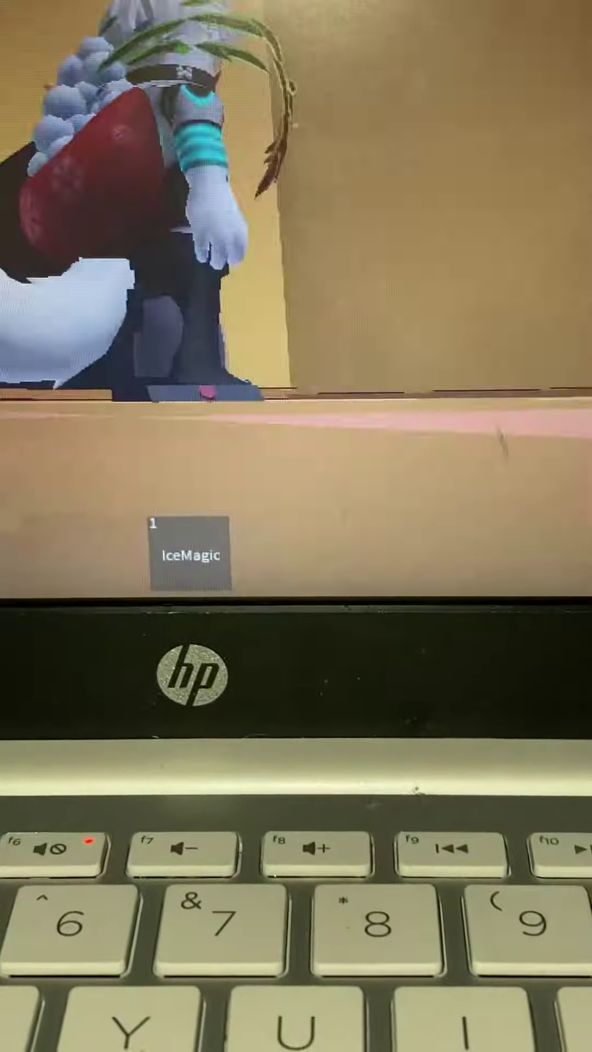
{"action": "scroll", "coordinate": [246, 247], "scroll_direction": "up", "scroll_amount": 3}
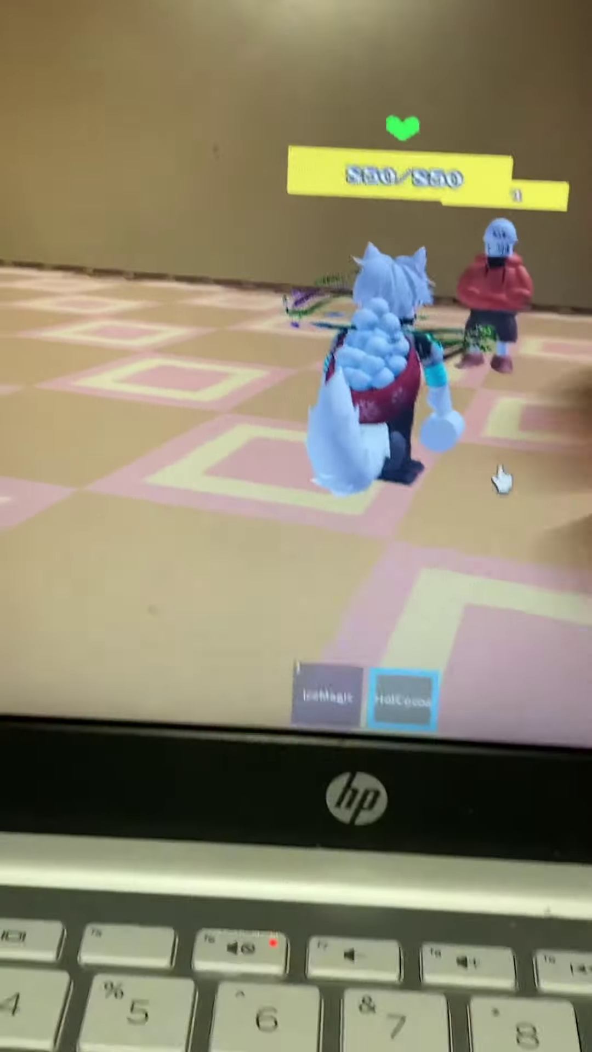
Drink a second HotCocoa while orbiting the camera around the avatar
{"action": "left_click_drag", "start_coordinate": [502, 481], "coordinate": [444, 360]}
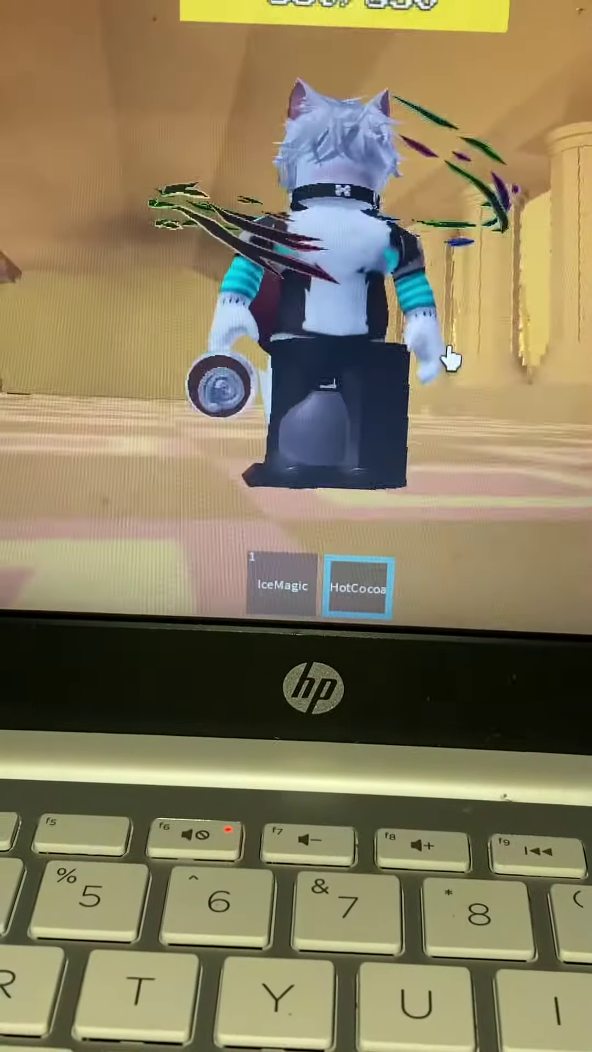
{"action": "scroll", "coordinate": [447, 360], "scroll_direction": "up", "scroll_amount": 5}
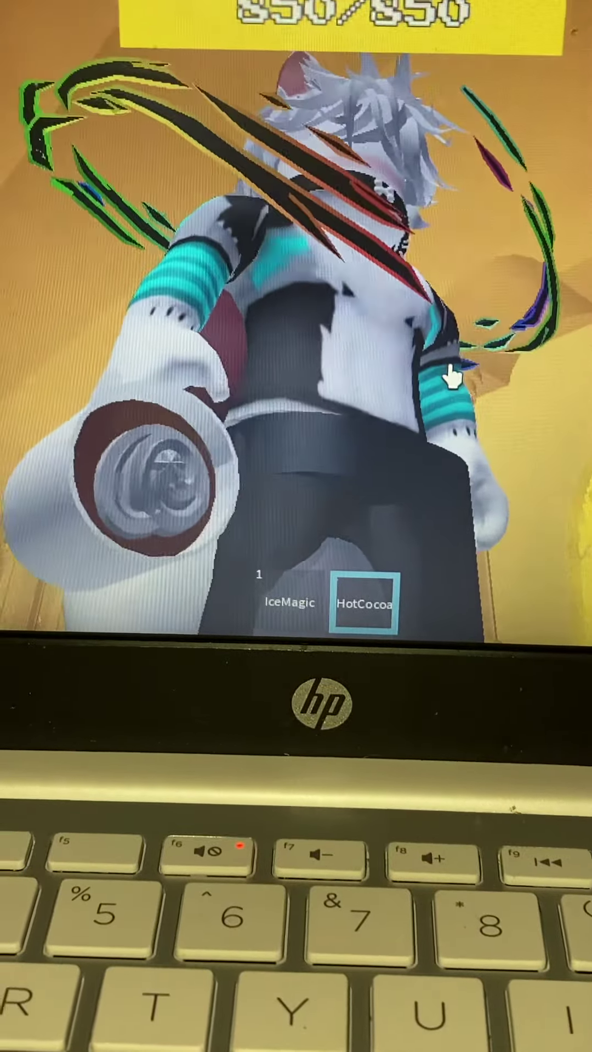
{"action": "left_click", "coordinate": [440, 367]}
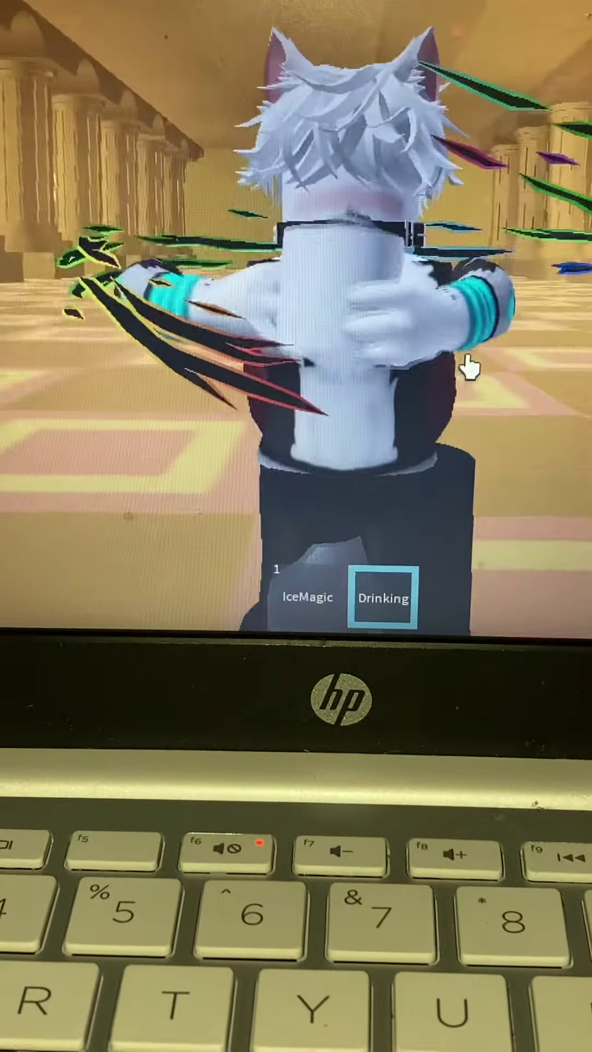
{"action": "left_click_drag", "start_coordinate": [469, 368], "coordinate": [534, 371]}
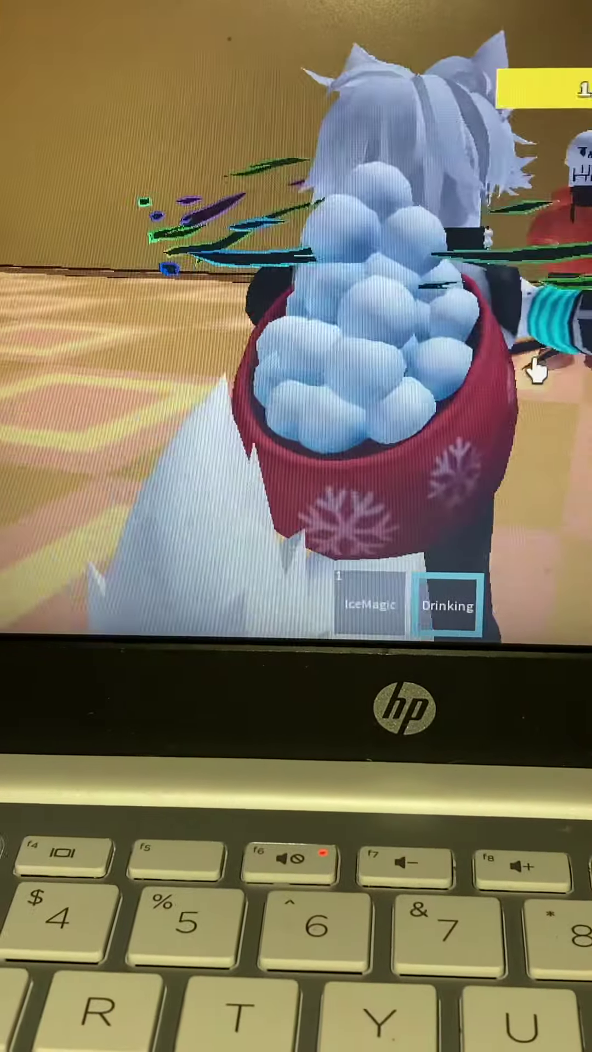